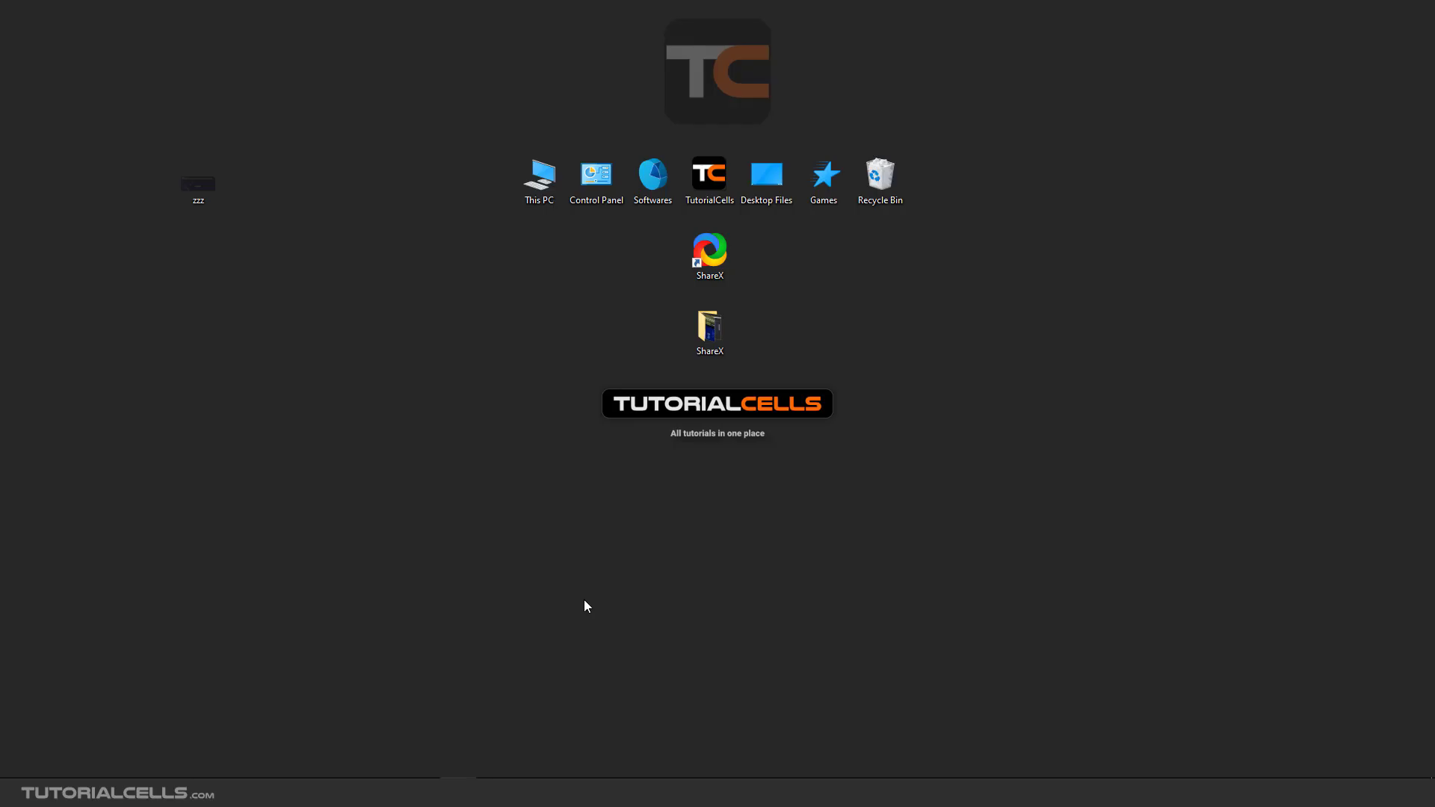
Step: Open zzz.jpg from the desktop in ImageGlass and reposition the viewer window
left_click(215, 180)
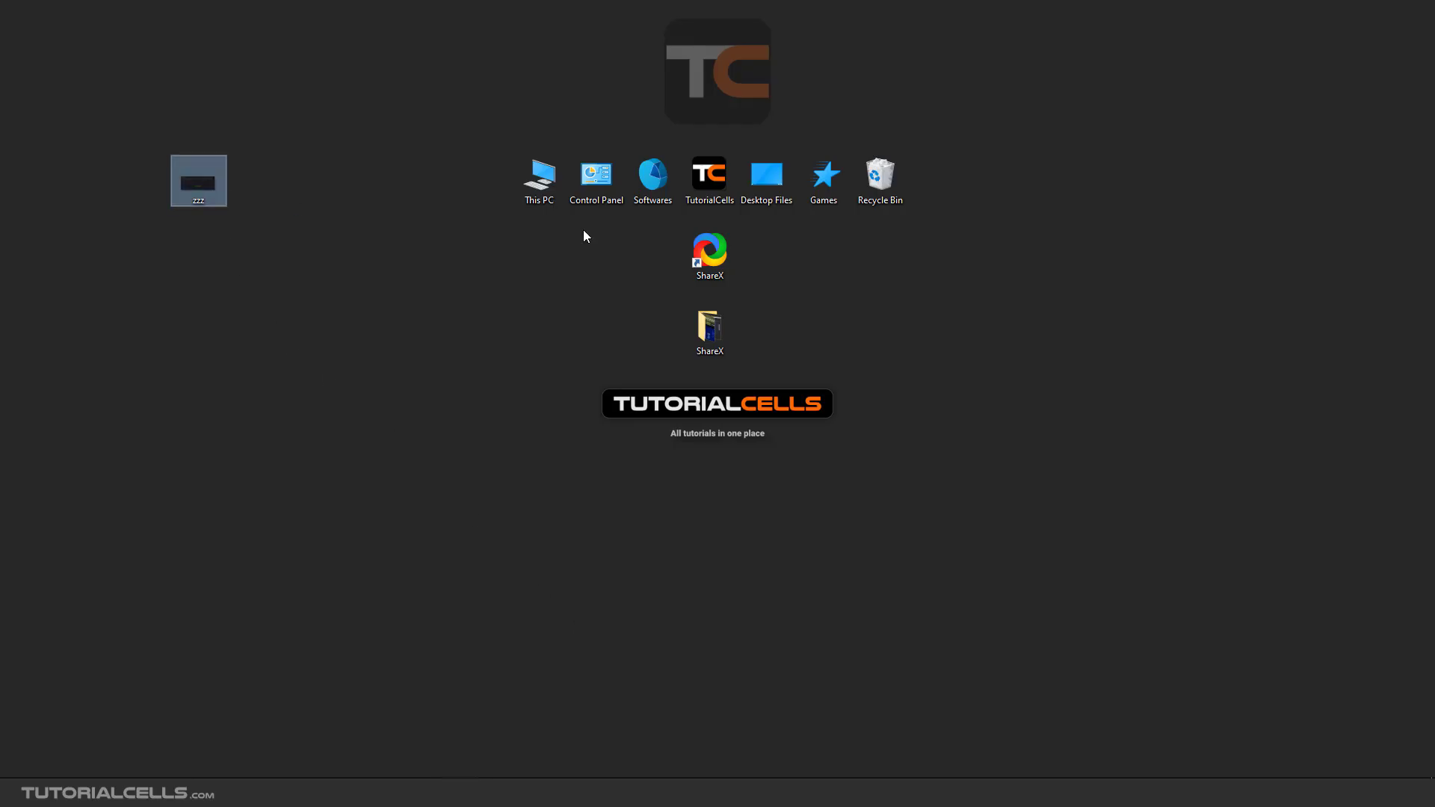
key("Return")
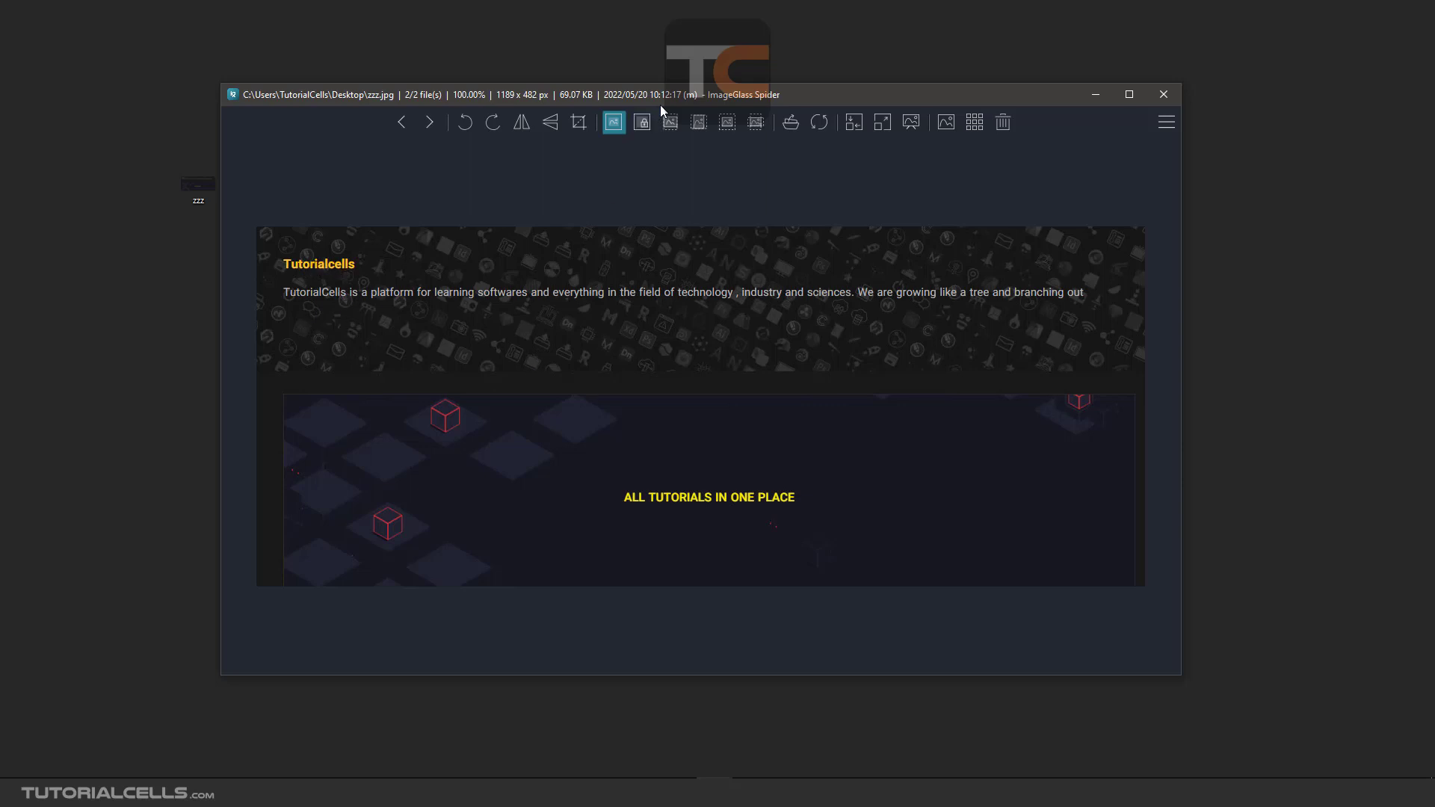
mouse_move(660, 105)
left_mouse_down()
mouse_move(677, 100)
mouse_move(644, 92)
left_mouse_up()
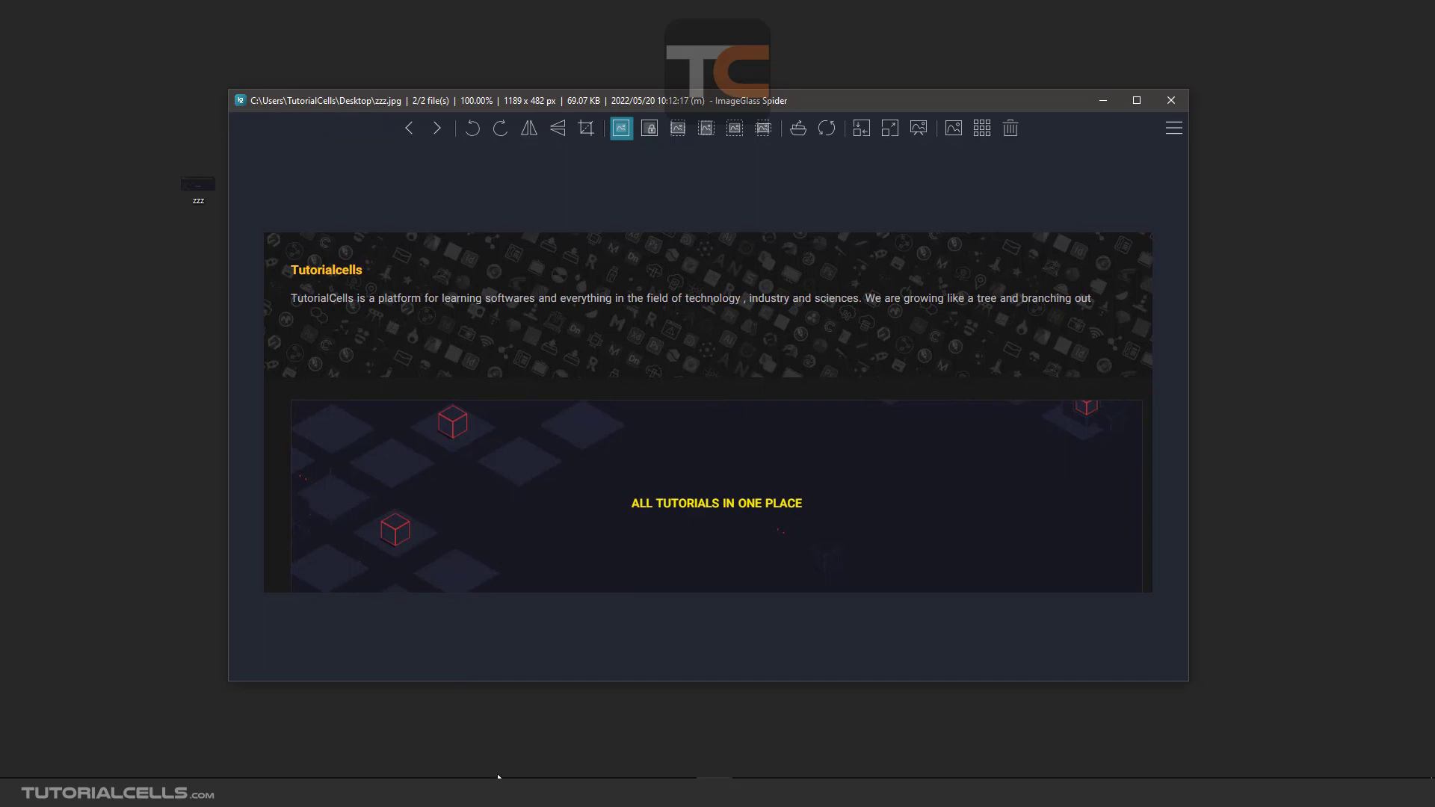
Step: Run a ShareX Text capture (OCR) on the TutorialCells banner's text region
left_click(749, 778)
mouse_move(429, 233)
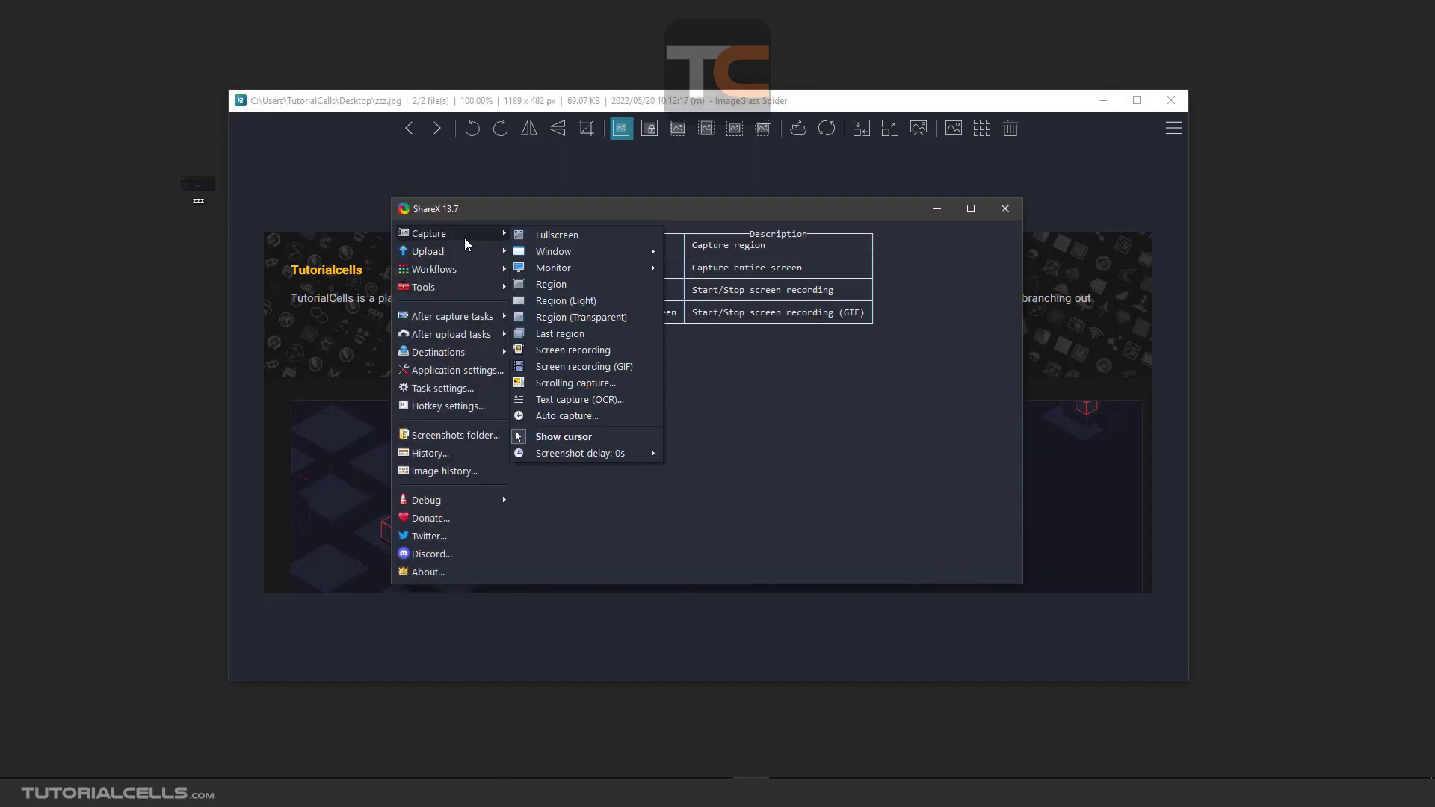
left_click(573, 401)
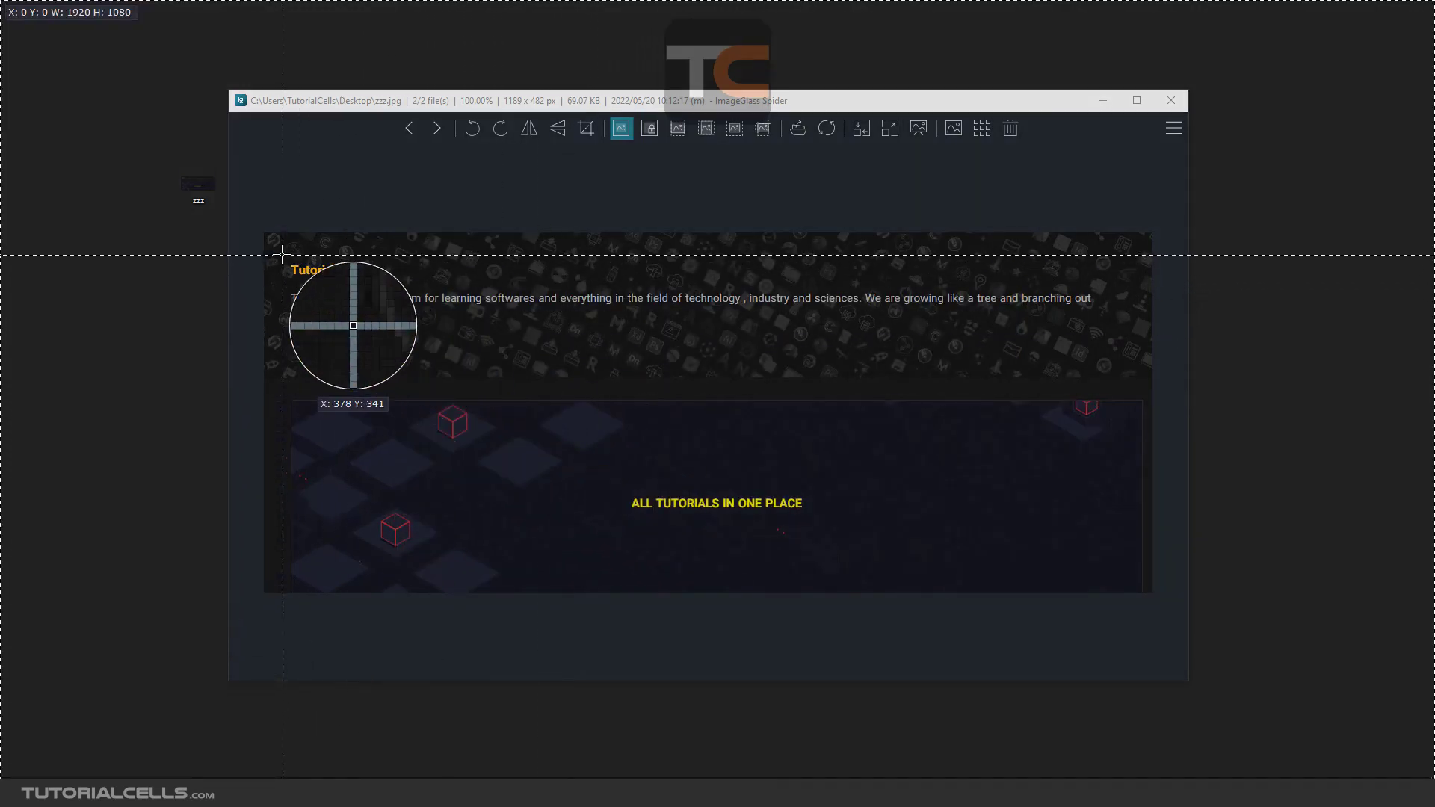
mouse_move(278, 251)
left_mouse_down()
mouse_move(1037, 470)
mouse_move(1109, 548)
left_mouse_up()
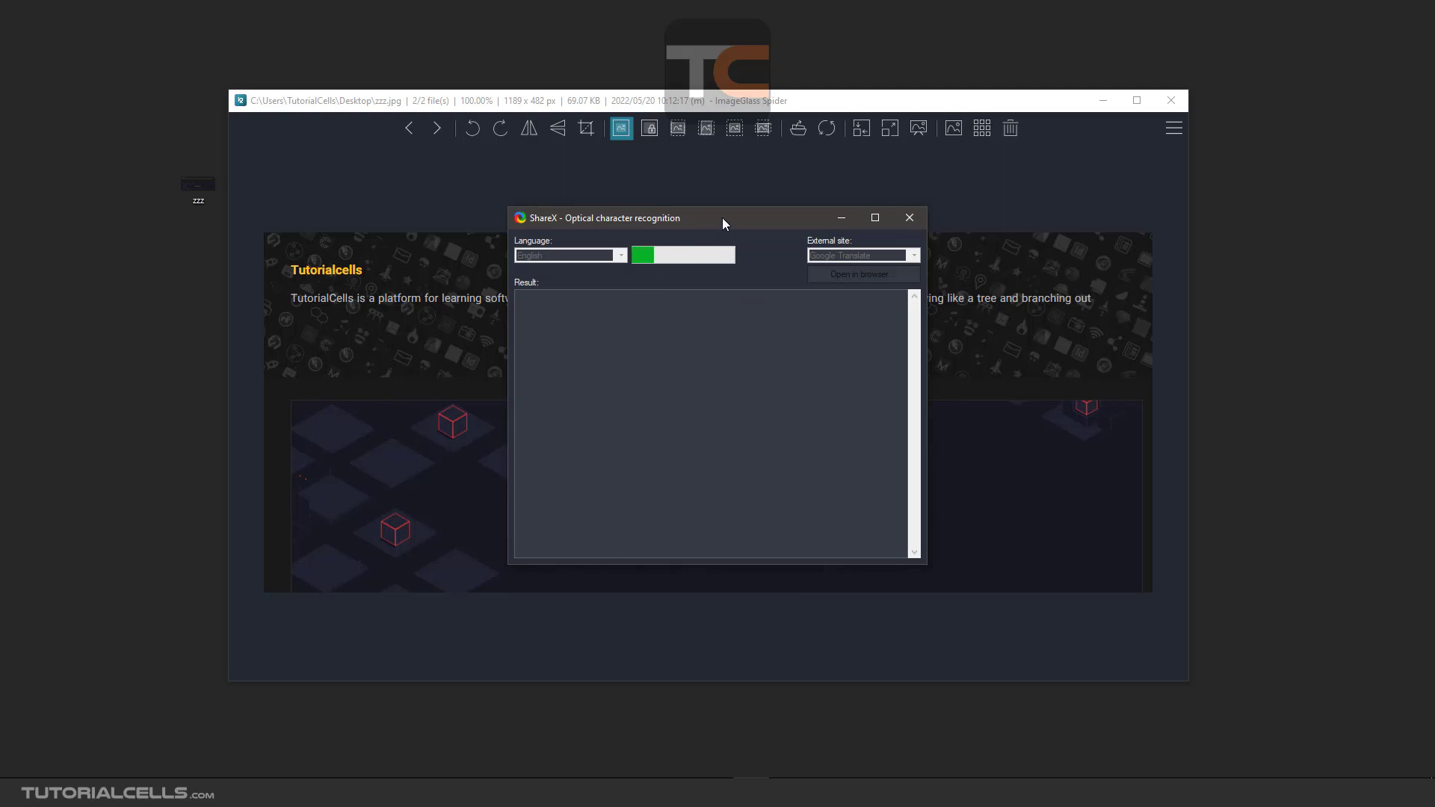
Step: Wait for the OCR window to show the recognised banner text, ending 'ALL TUTORIALS IN ONE PLACE'
left_click_drag(722, 217, 718, 219)
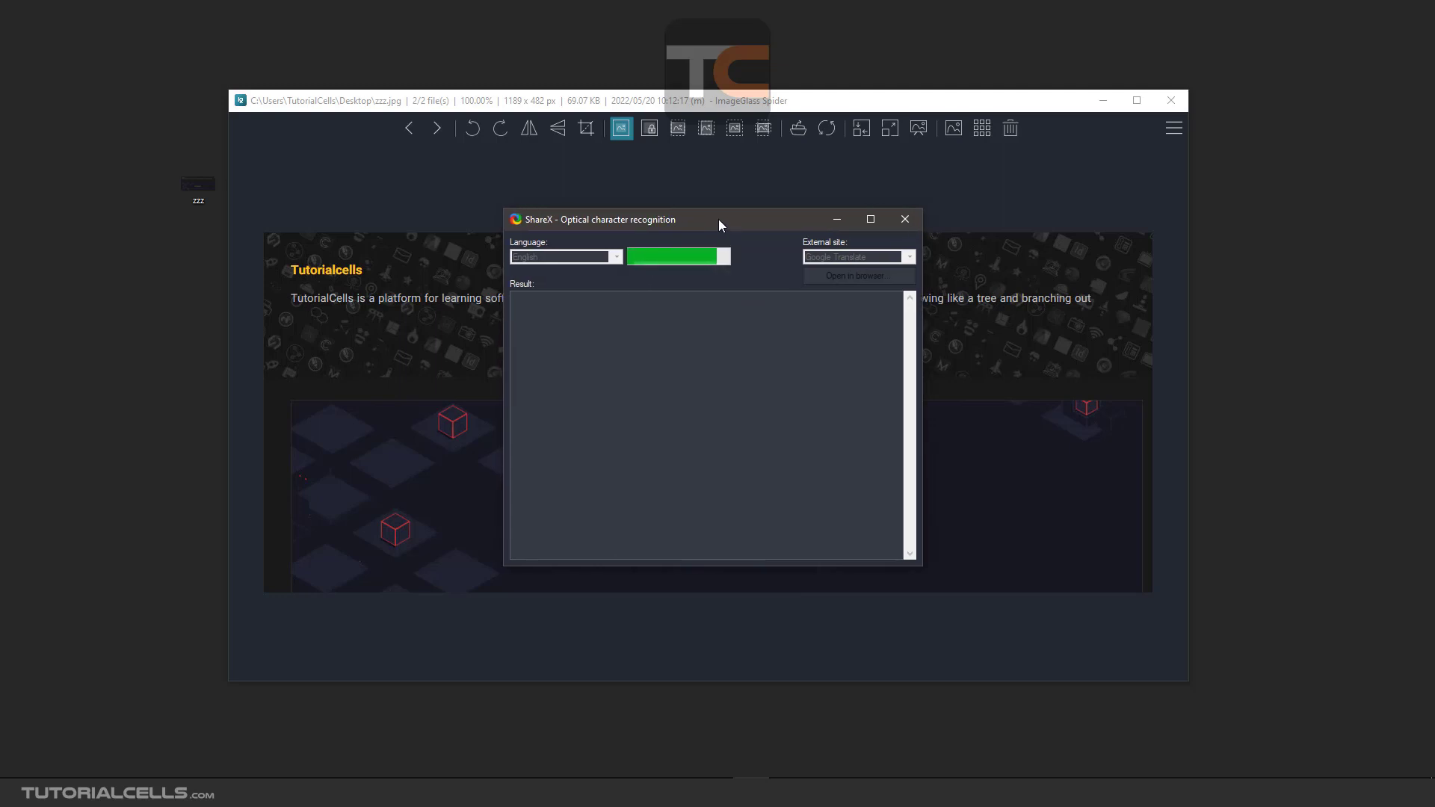
left_click(764, 338)
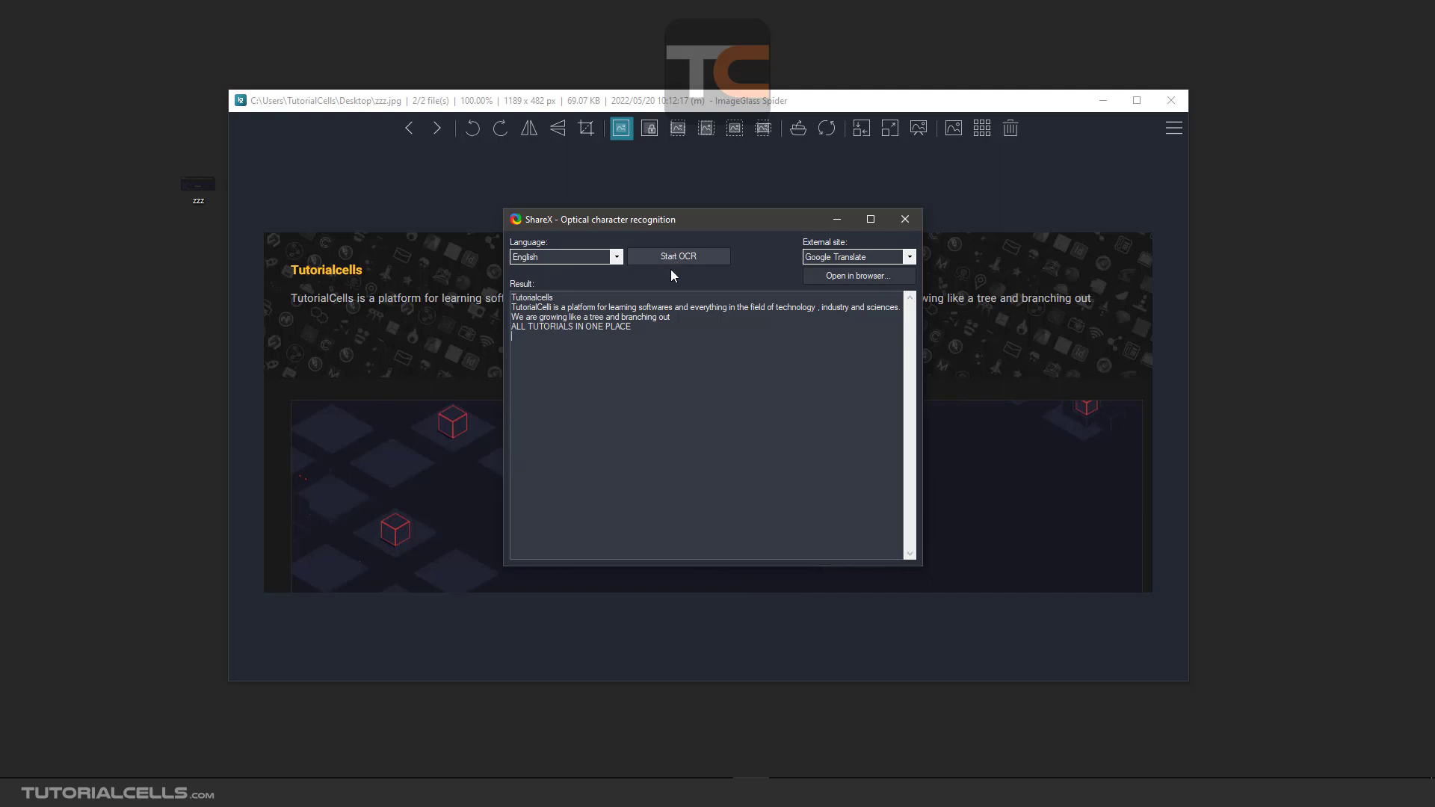
Step: Correct the misread 'TutorialCelli' on the second line to 'TutorialCells'
left_click_drag(660, 343, 512, 298)
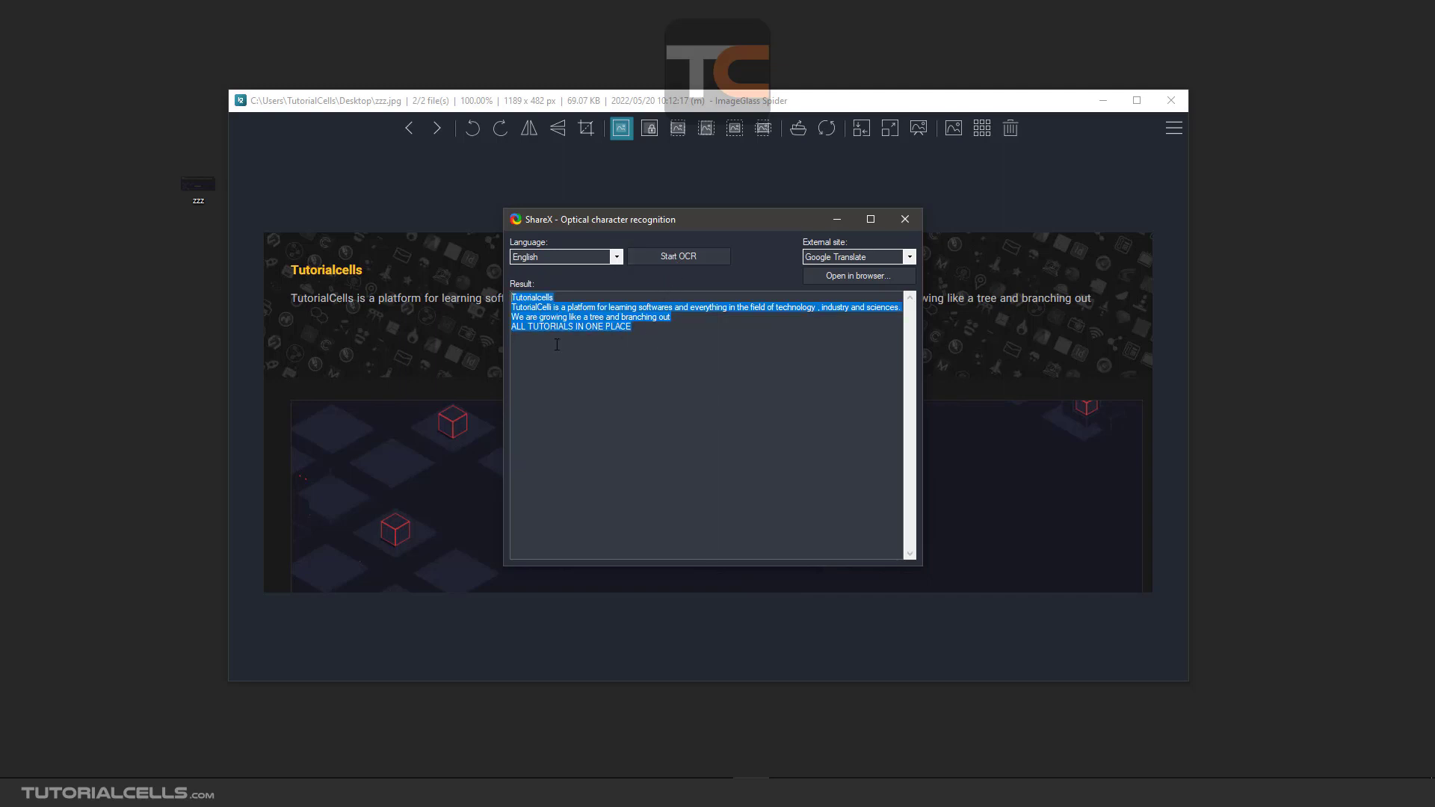
left_click(620, 359)
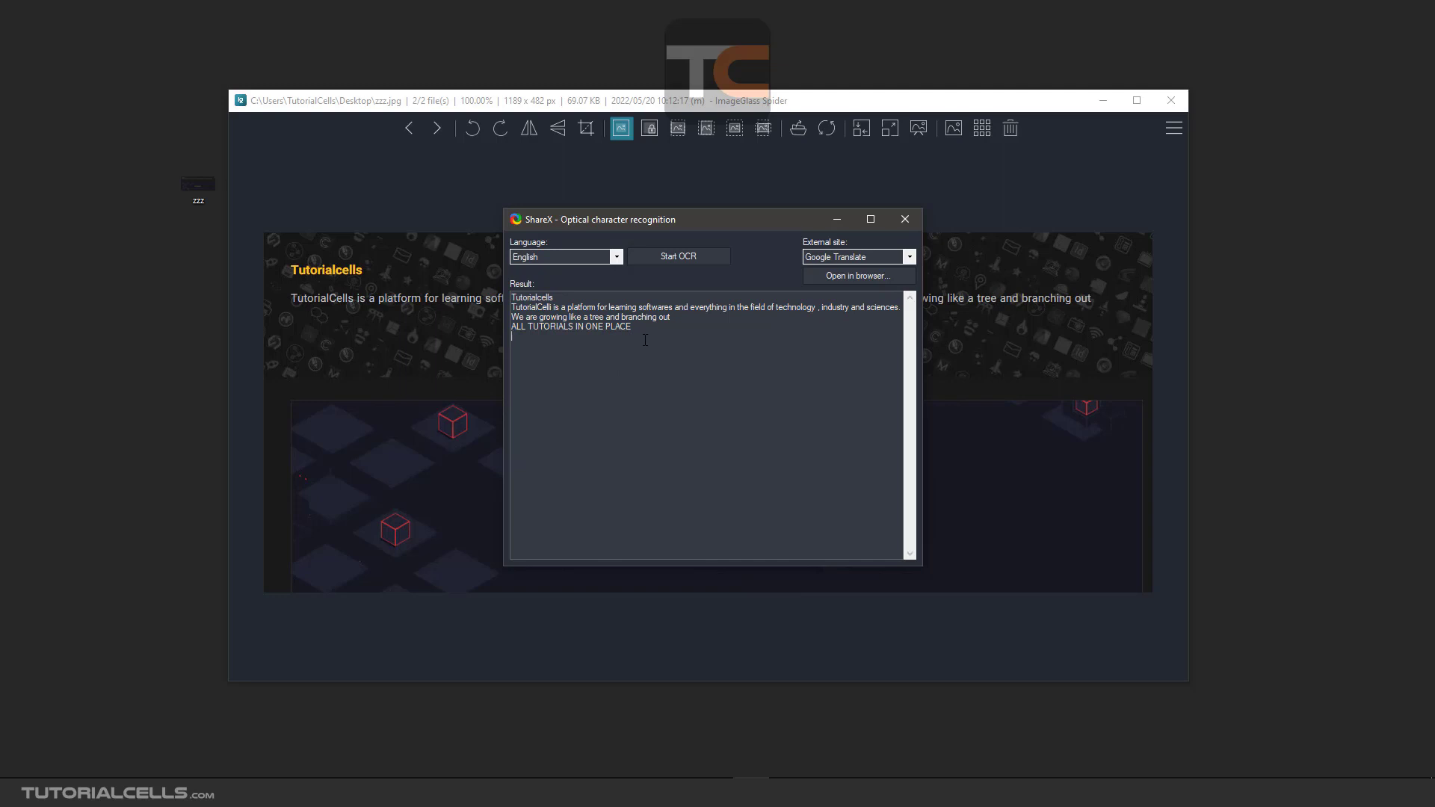
left_click(551, 308)
key("BackSpace")
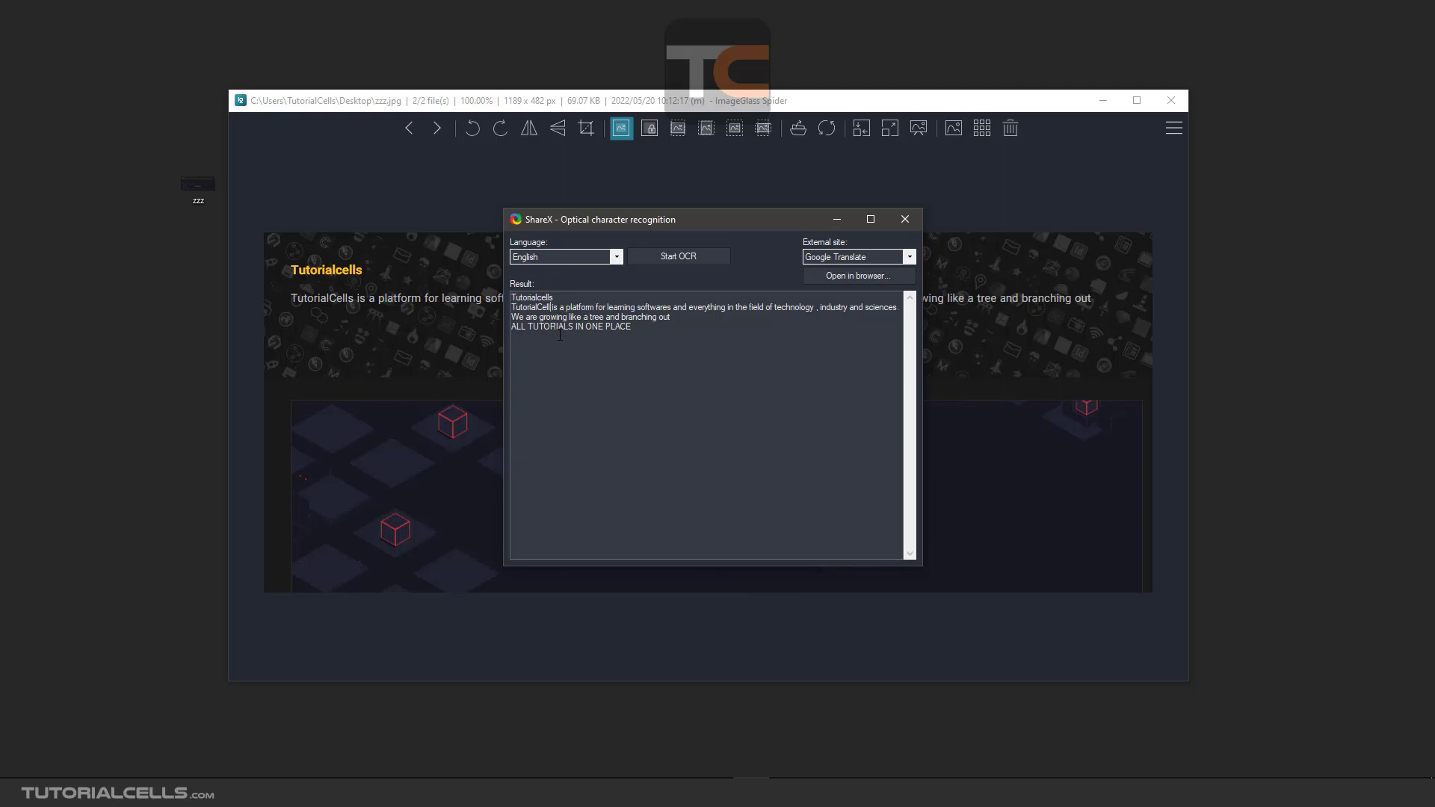
key("BackSpace")
type("ls")
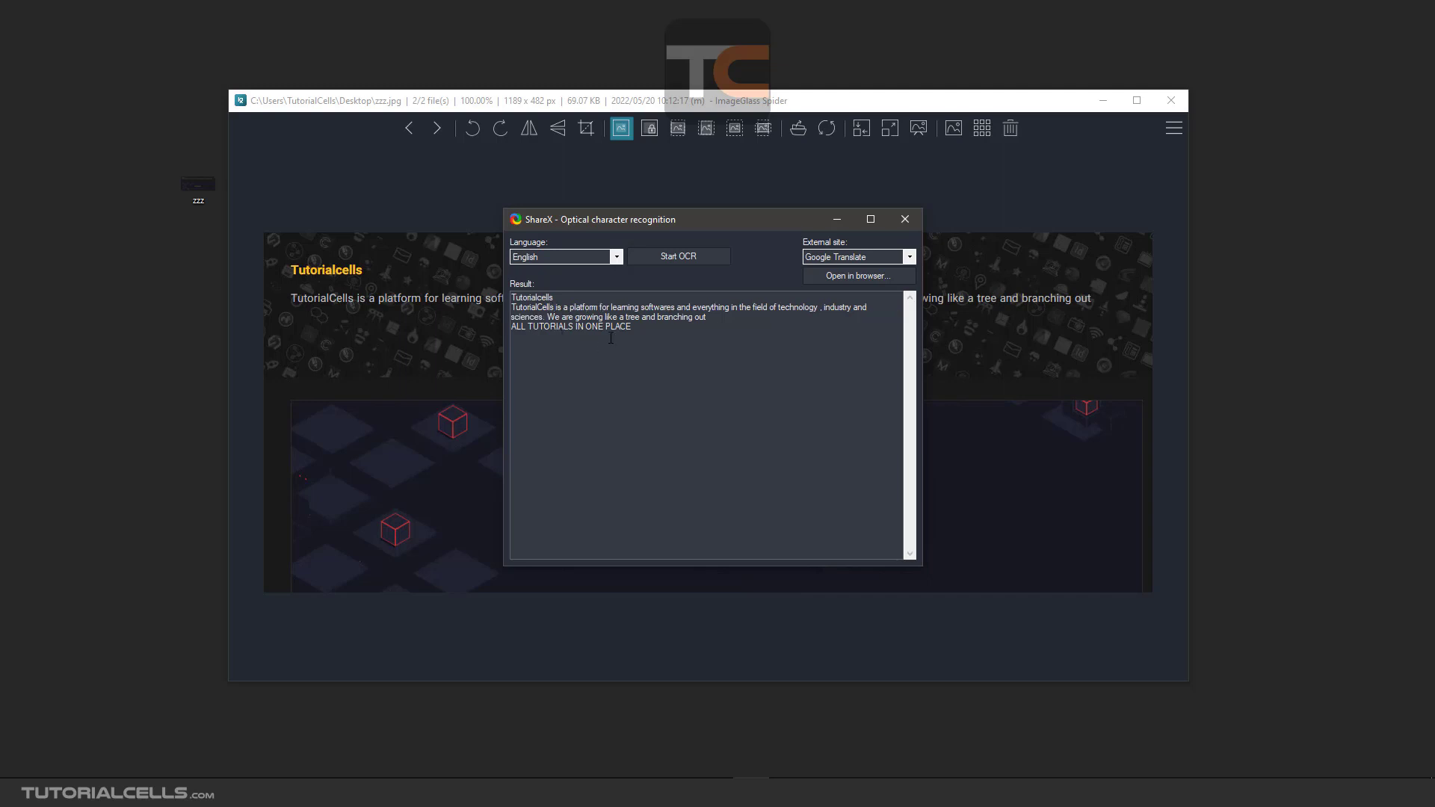
Step: Select all of the corrected recognised text from end to start
left_click_drag(643, 330, 511, 297)
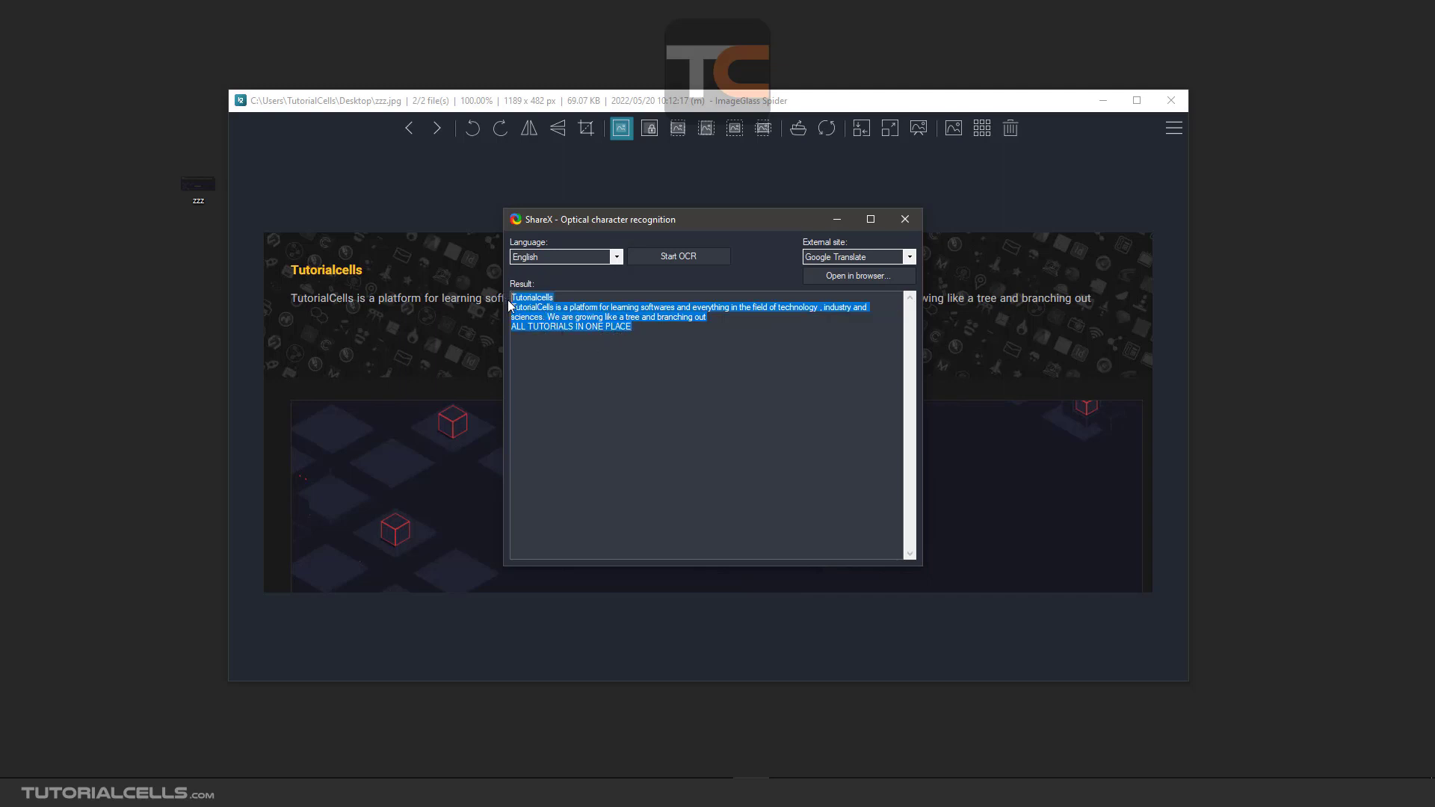
left_click(687, 371)
left_click_drag(683, 344, 475, 277)
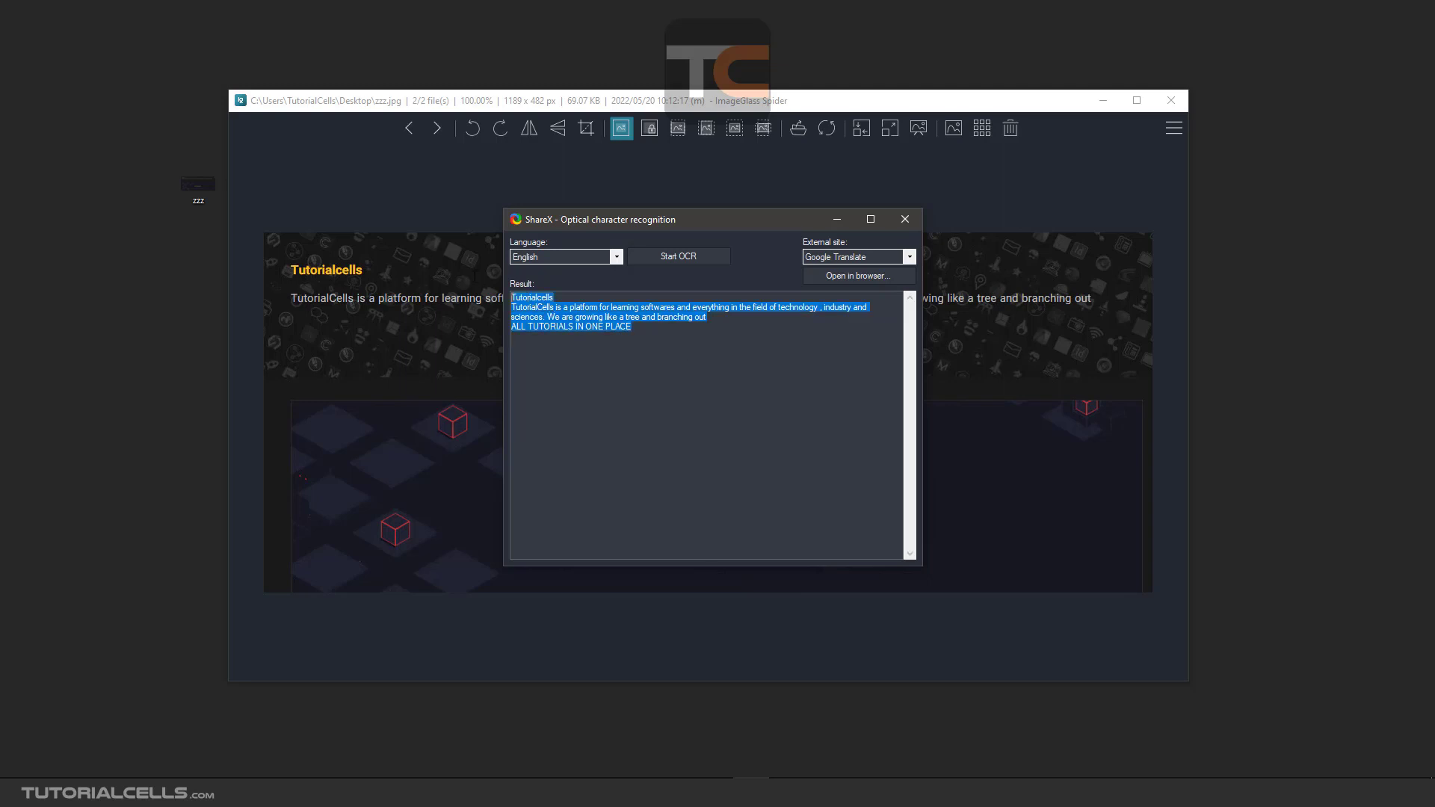